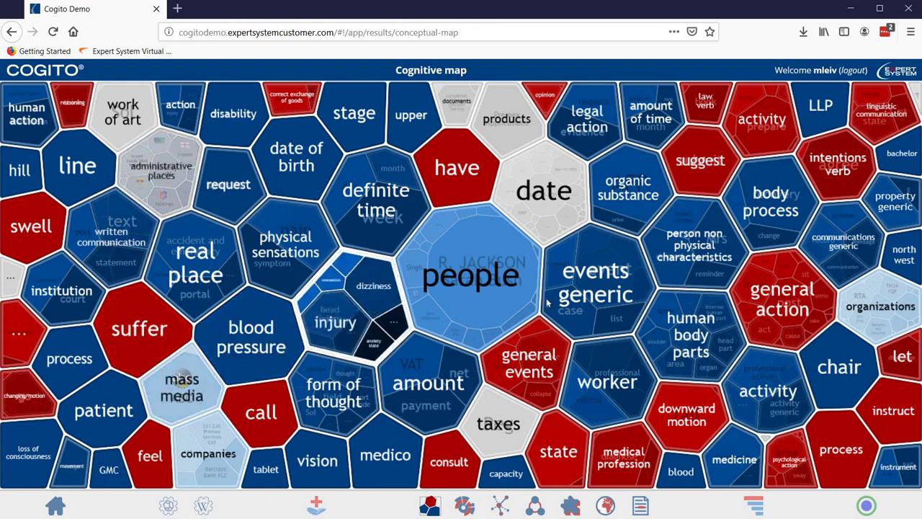
# - Open the Knowledge view and inspect the adult, professional person and referee concepts, closing the details when finished
pyautogui.click(467, 507)
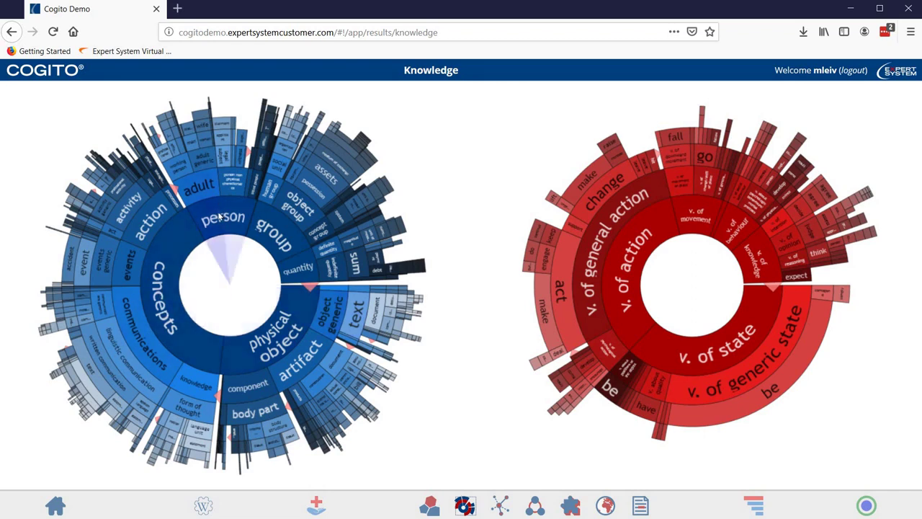
pyautogui.click(203, 194)
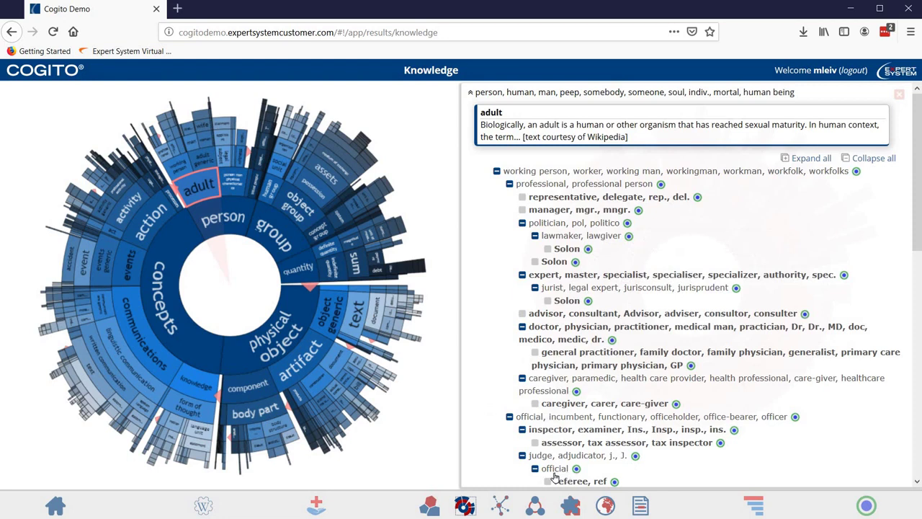
pyautogui.moveTo(575, 470)
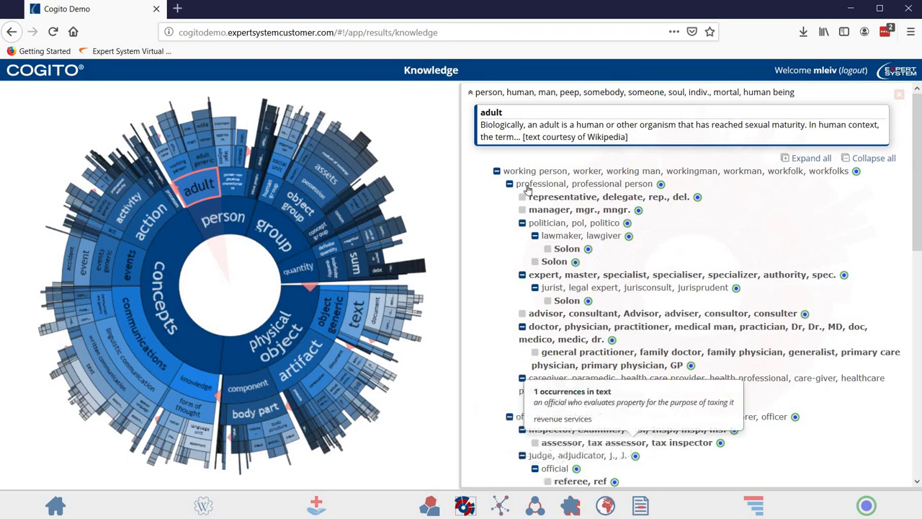
pyautogui.click(162, 156)
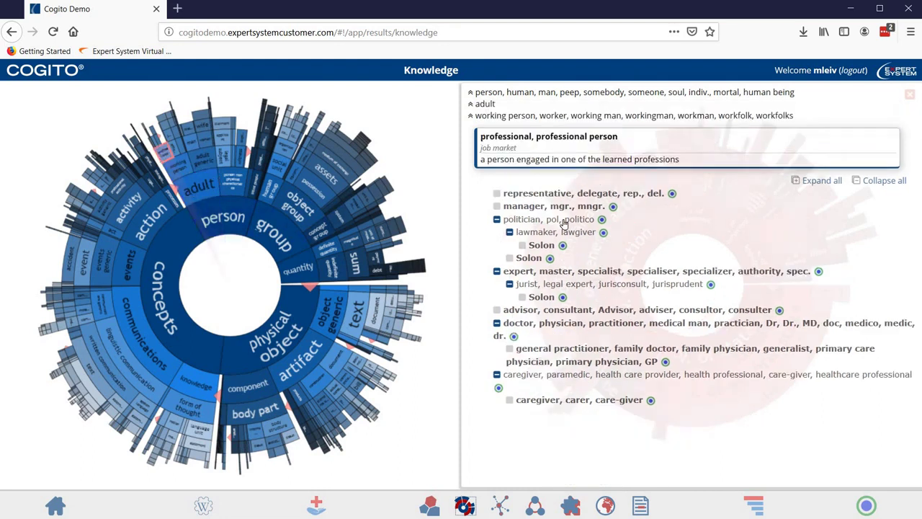
pyautogui.click(163, 124)
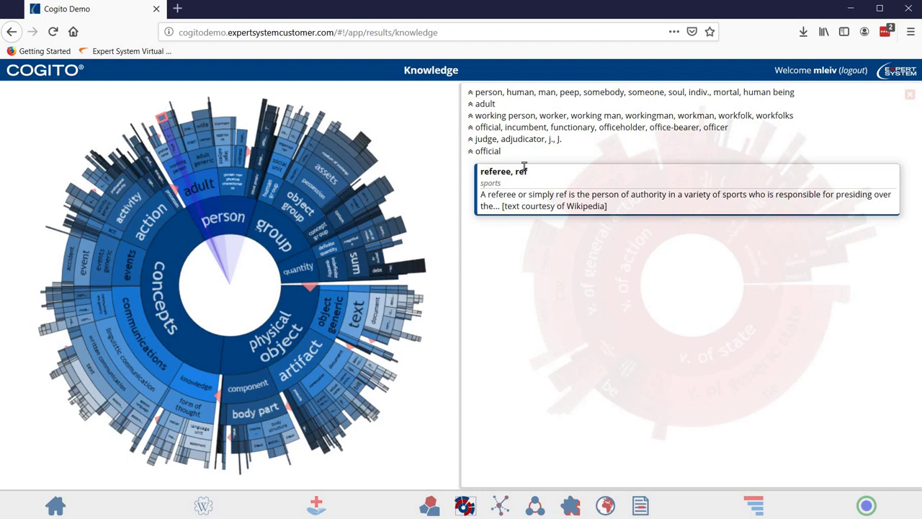
pyautogui.click(202, 182)
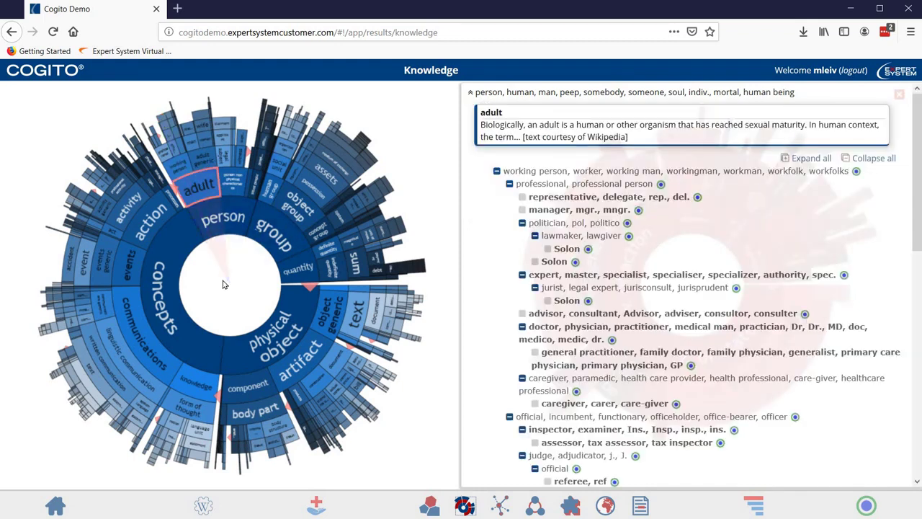
pyautogui.click(899, 96)
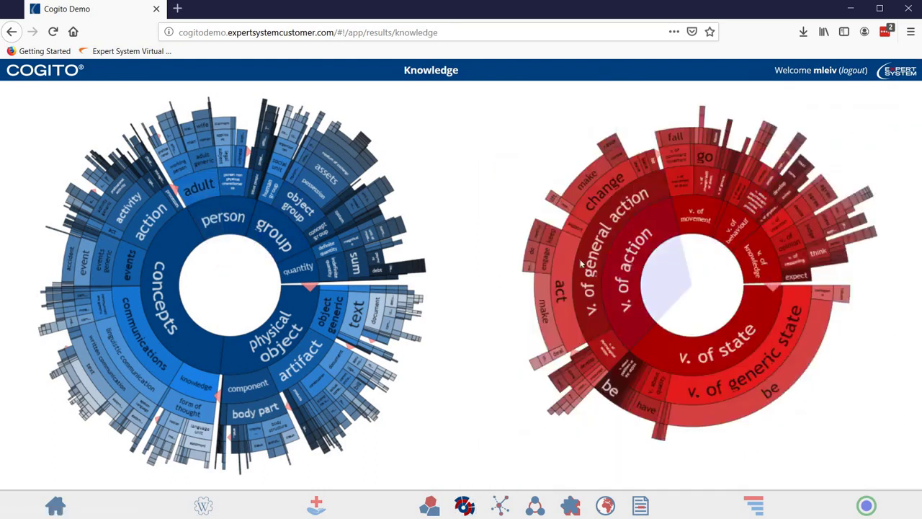
# - Inspect the assets concept and its hierarchy in the object group branch, and close its details
pyautogui.click(336, 170)
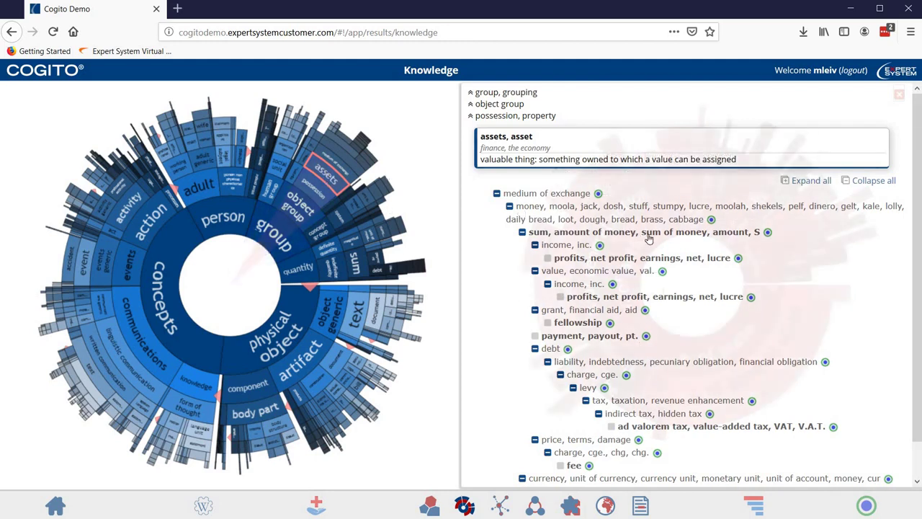
pyautogui.click(901, 96)
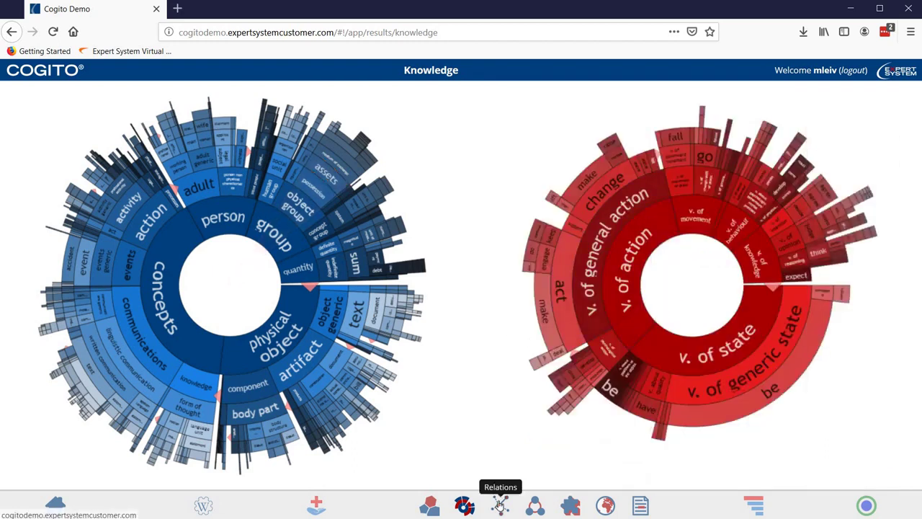
# - Open the Relations view and examine the links around the central person, including head injury, back pain and general practitioner
pyautogui.click(500, 505)
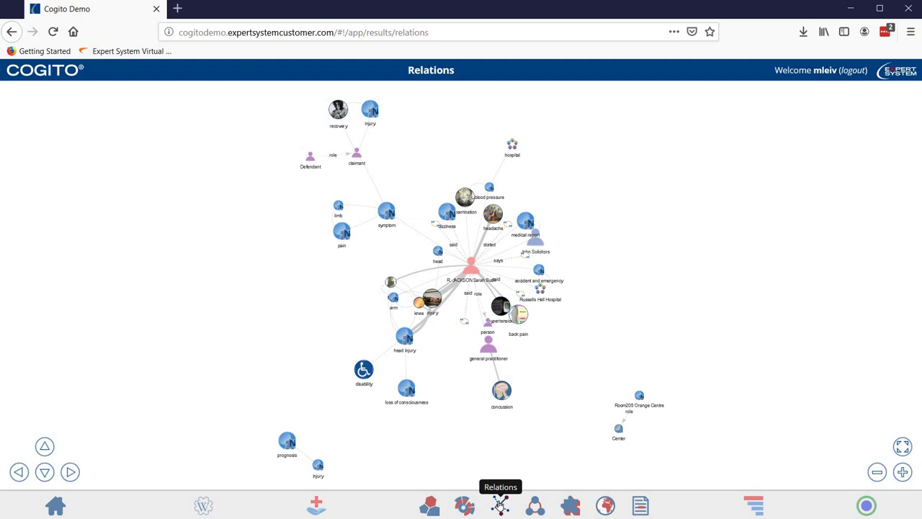
pyautogui.click(903, 472)
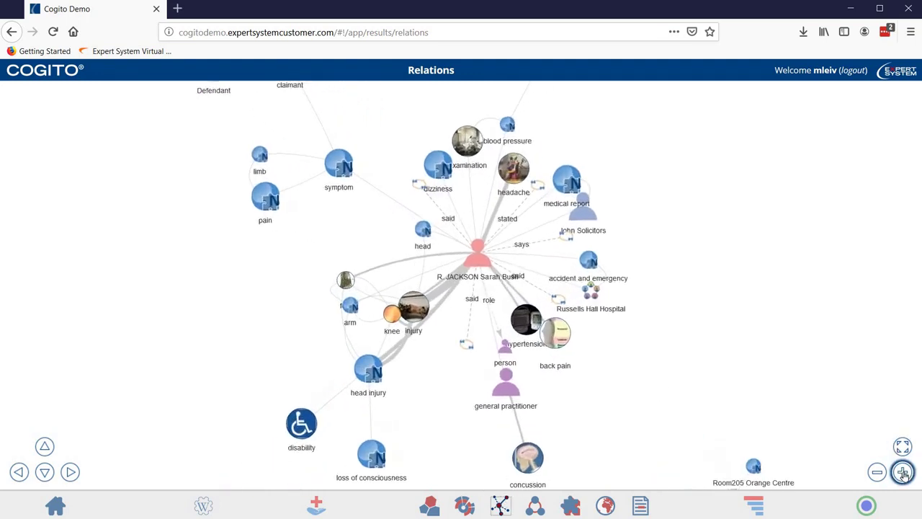
pyautogui.moveTo(466, 366); pyautogui.dragTo(603, 260)
pyautogui.moveTo(525, 335); pyautogui.dragTo(511, 374)
pyautogui.moveTo(486, 317)
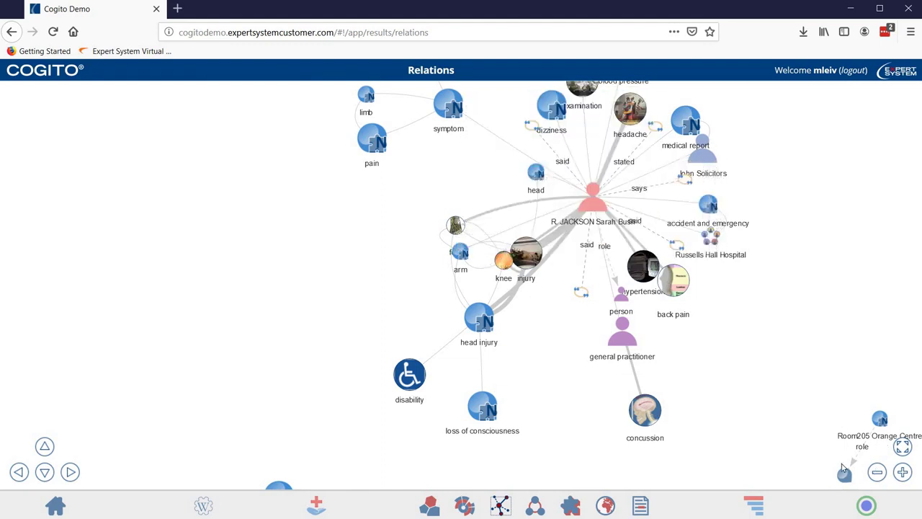
pyautogui.click(905, 471)
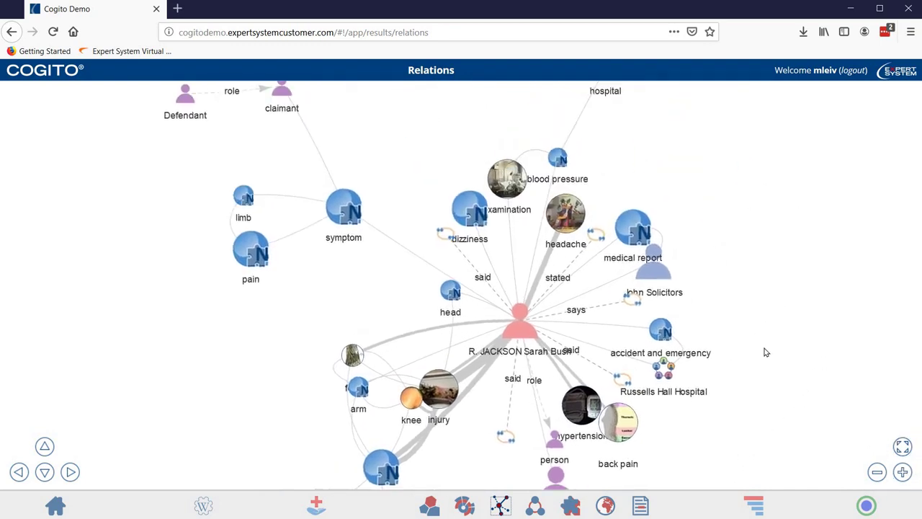
pyautogui.click(877, 472)
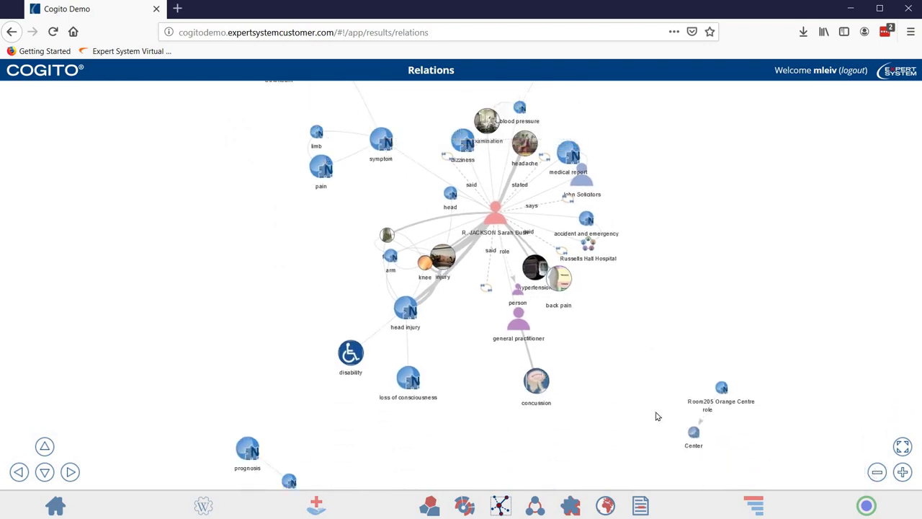
# - Open the SAO view and look through the extracted subject, action and object rows
pyautogui.click(535, 508)
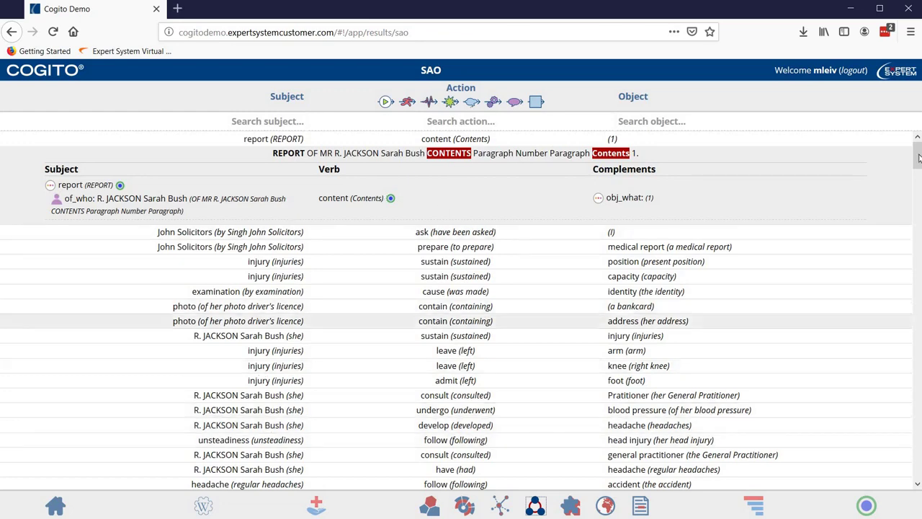
pyautogui.moveTo(919, 157)
pyautogui.mouseDown()
pyautogui.moveTo(919, 219)
pyautogui.moveTo(919, 154)
pyautogui.mouseUp()
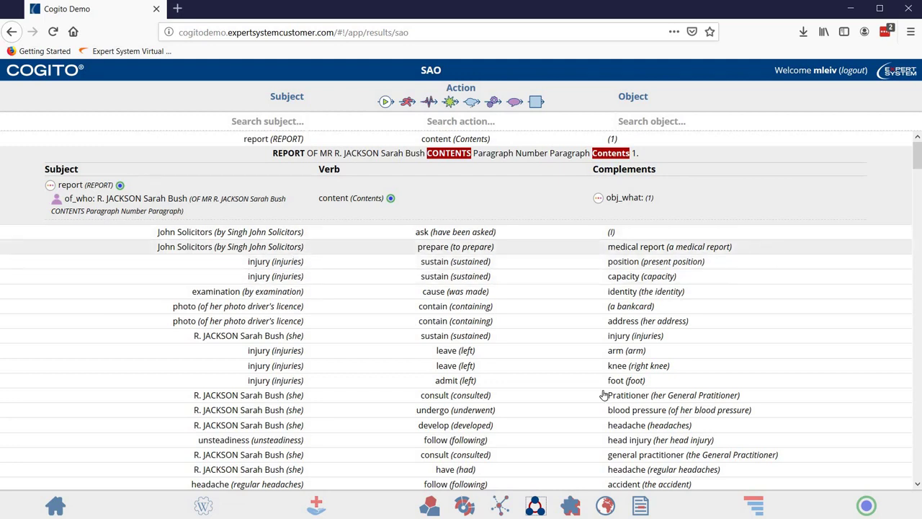
# - Open the Entities view and inspect the England and Saint Paul place details, closing each one
pyautogui.click(574, 508)
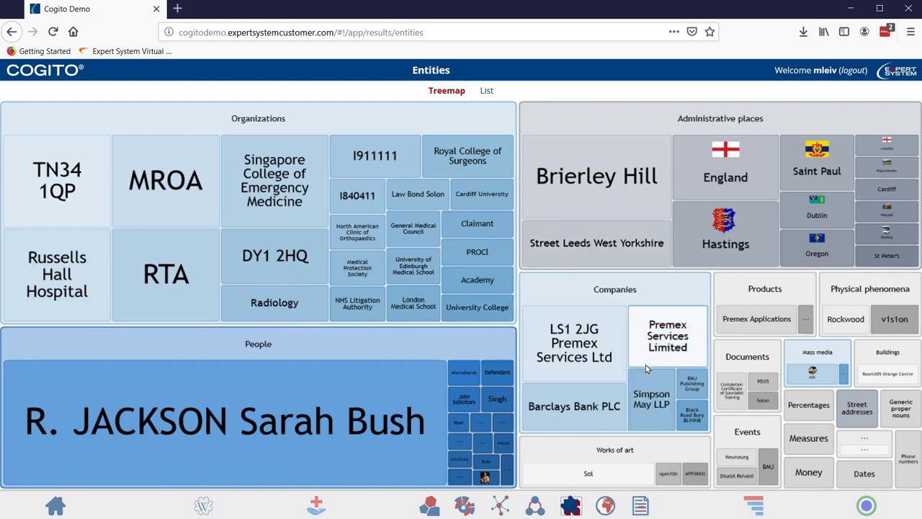
pyautogui.click(712, 170)
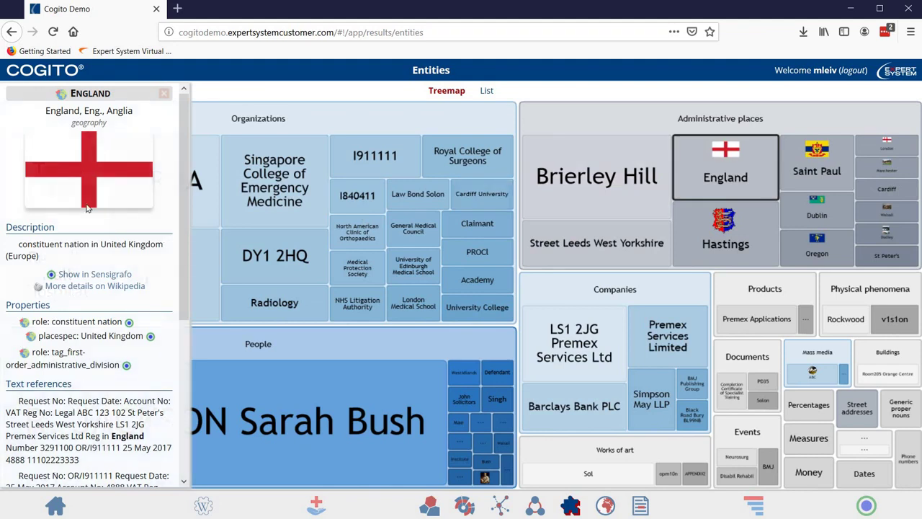
pyautogui.click(165, 94)
pyautogui.click(798, 165)
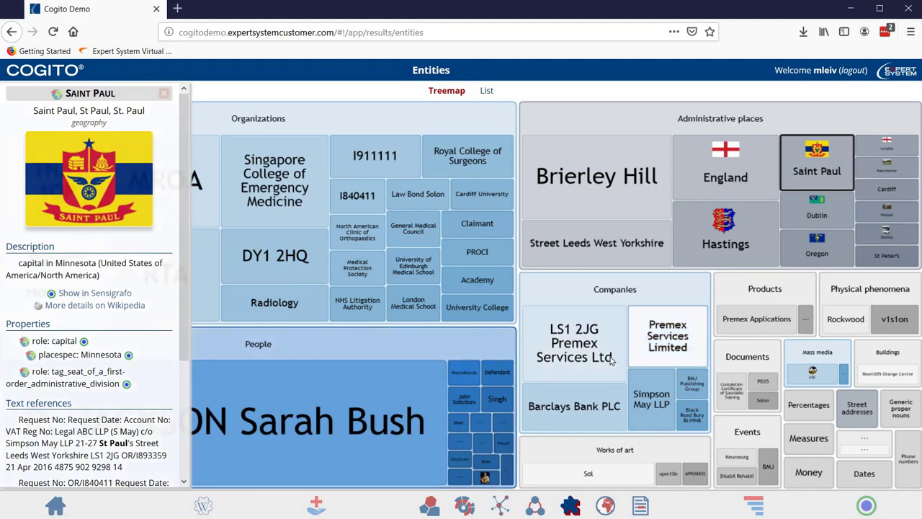
pyautogui.click(164, 94)
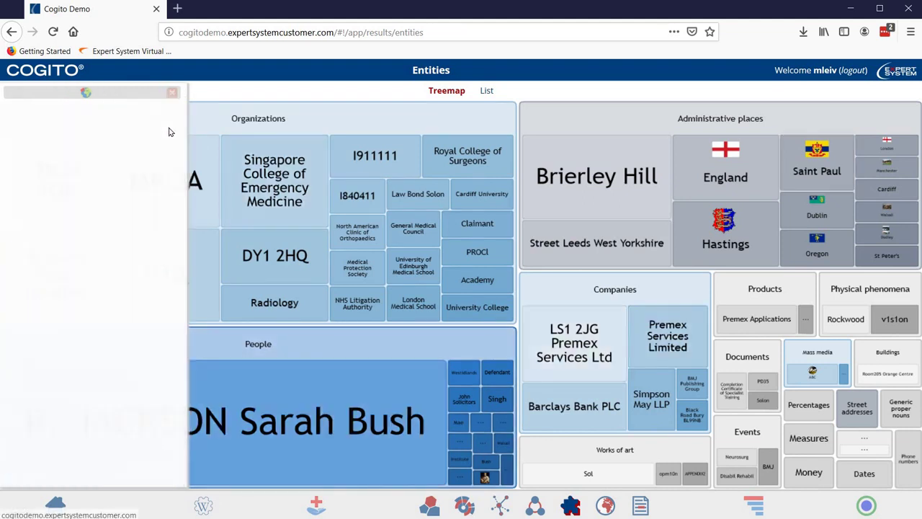
# - Review the properties and quotes of the largest entity in the People group, and close its details
pyautogui.click(270, 419)
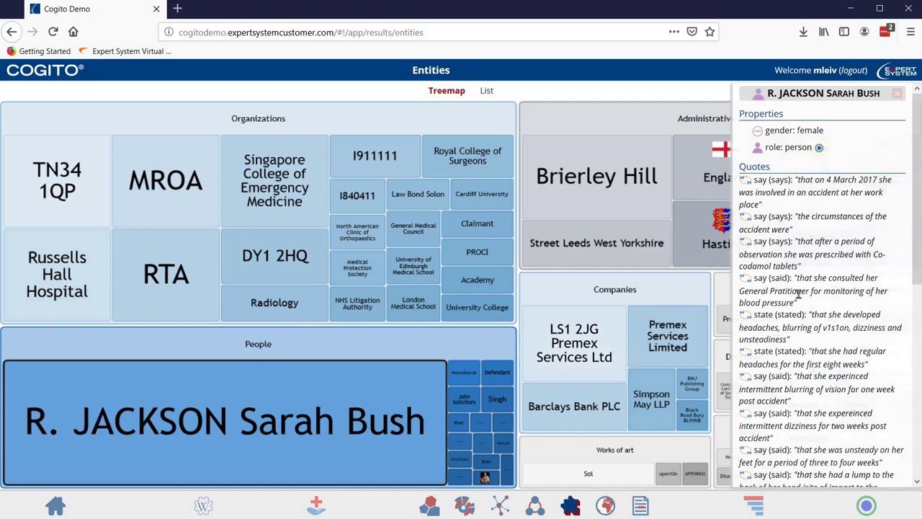
pyautogui.moveTo(919, 159)
pyautogui.mouseDown()
pyautogui.moveTo(918, 352)
pyautogui.moveTo(918, 159)
pyautogui.mouseUp()
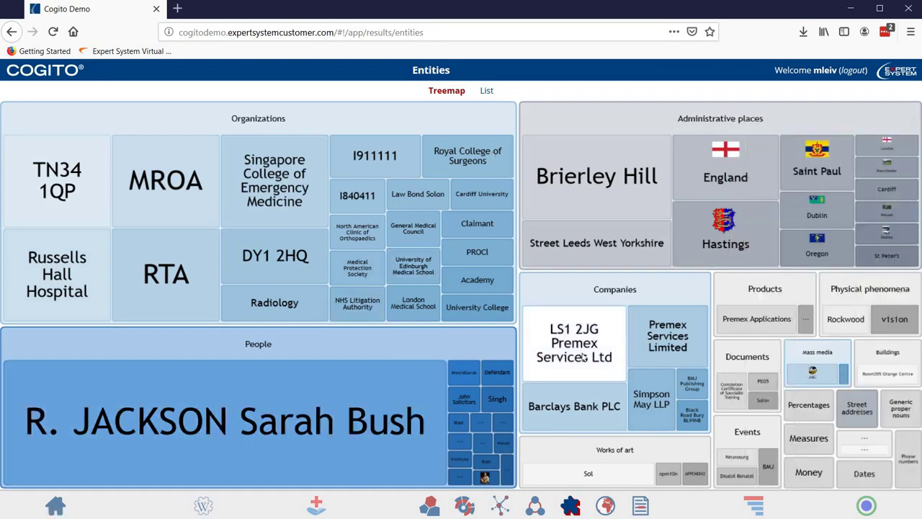
# - Open the Geography view and examine the heat map locations across the United States and the United Kingdom
pyautogui.click(605, 507)
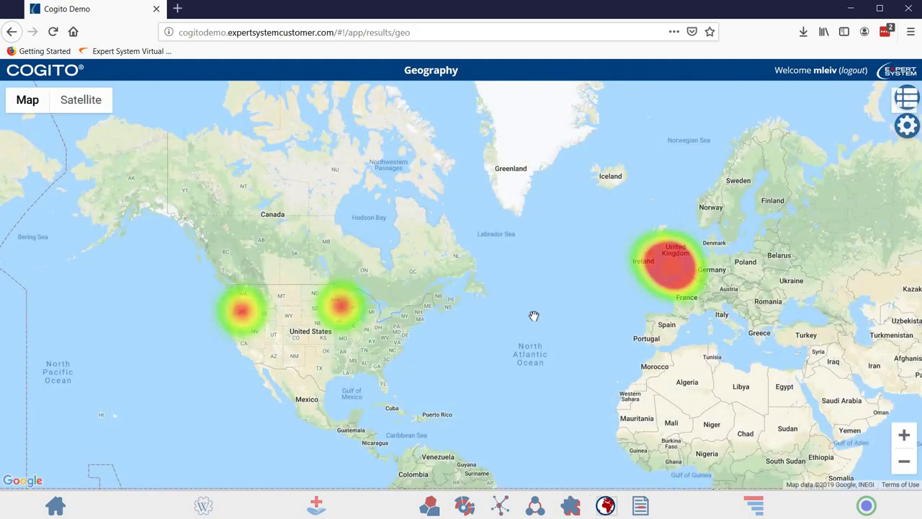
pyautogui.moveTo(534, 316); pyautogui.dragTo(484, 317)
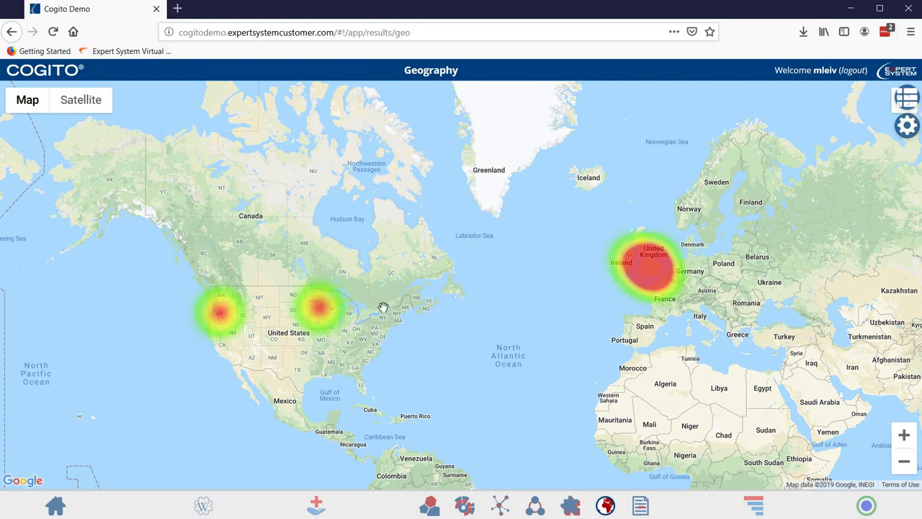
pyautogui.moveTo(642, 265)
# - Open the Text view and review the document's main elements, main topics, main sentences and sentiment
pyautogui.click(642, 506)
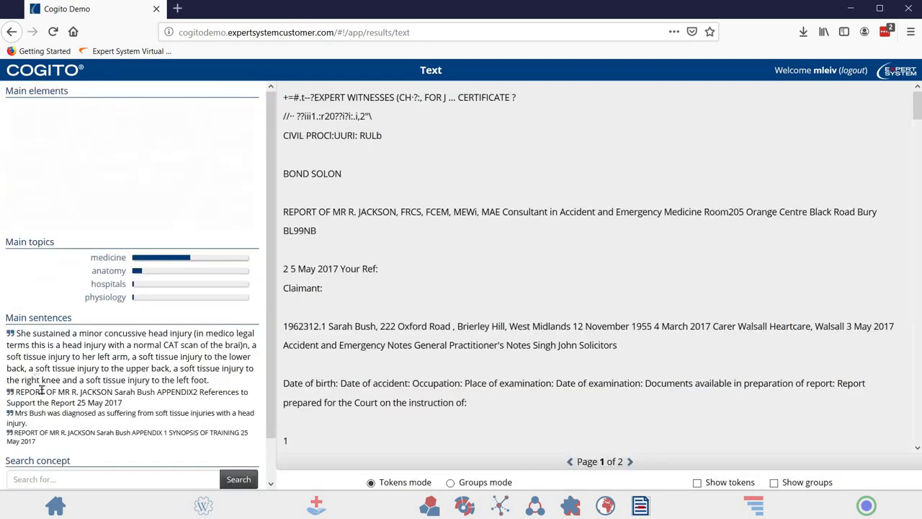
pyautogui.scroll(-1, 274, 359)
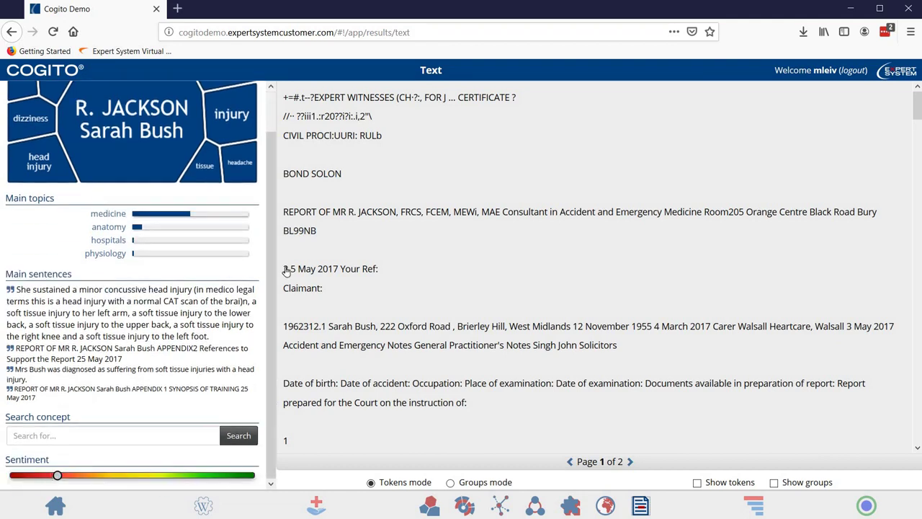
pyautogui.scroll(1, 281, 238)
pyautogui.scroll(-1, 290, 307)
# - Highlight the extracted main sentences one after another, from the concussive head injury sentence to the synopsis of training, and clear the selection
pyautogui.moveTo(14, 289); pyautogui.dragTo(184, 288)
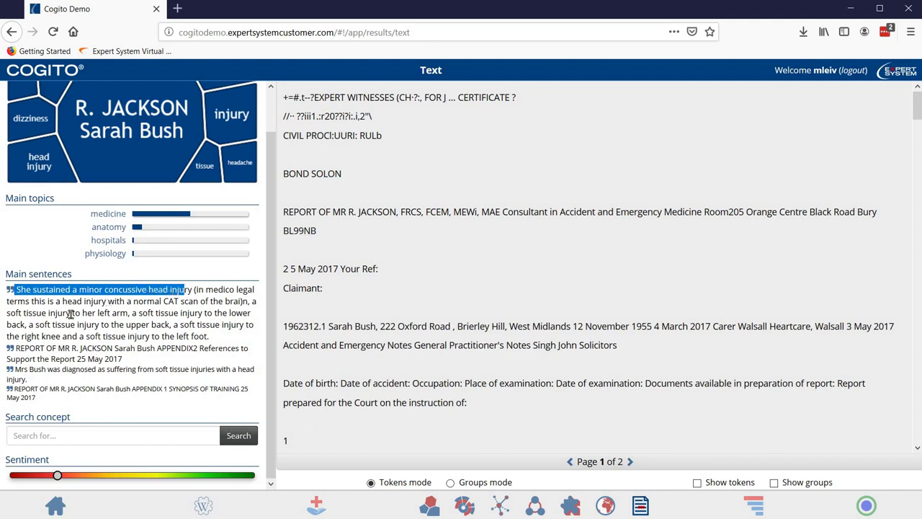
pyautogui.moveTo(15, 350); pyautogui.dragTo(166, 360)
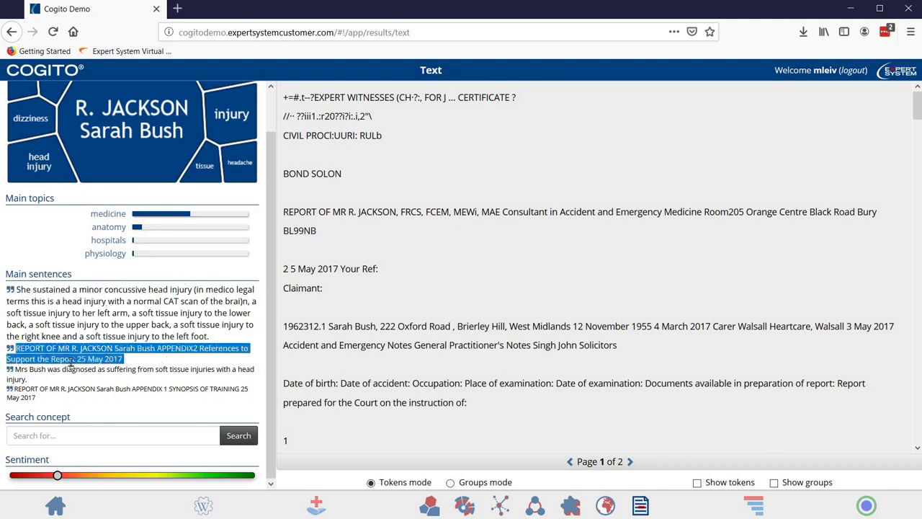
pyautogui.click(26, 369)
pyautogui.tripleClick(70, 384)
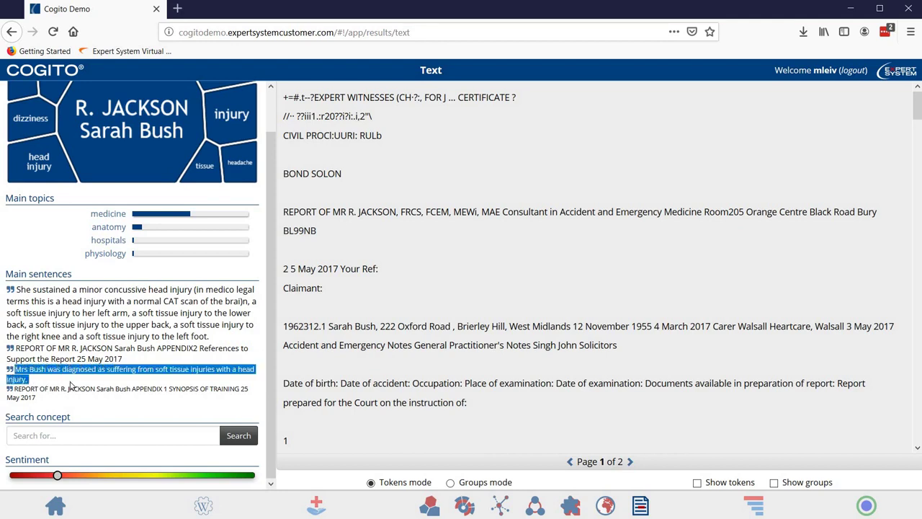
pyautogui.click(14, 388)
pyautogui.moveTo(14, 389); pyautogui.dragTo(84, 400)
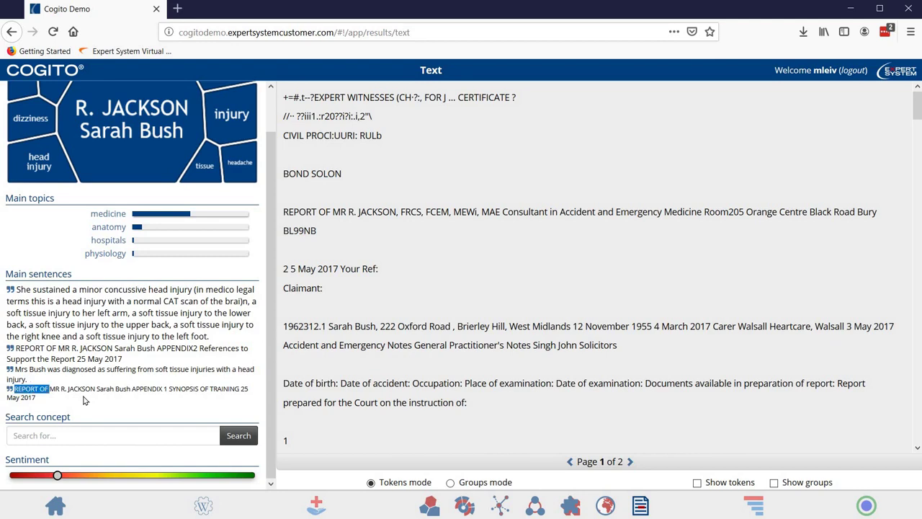
pyautogui.click(125, 369)
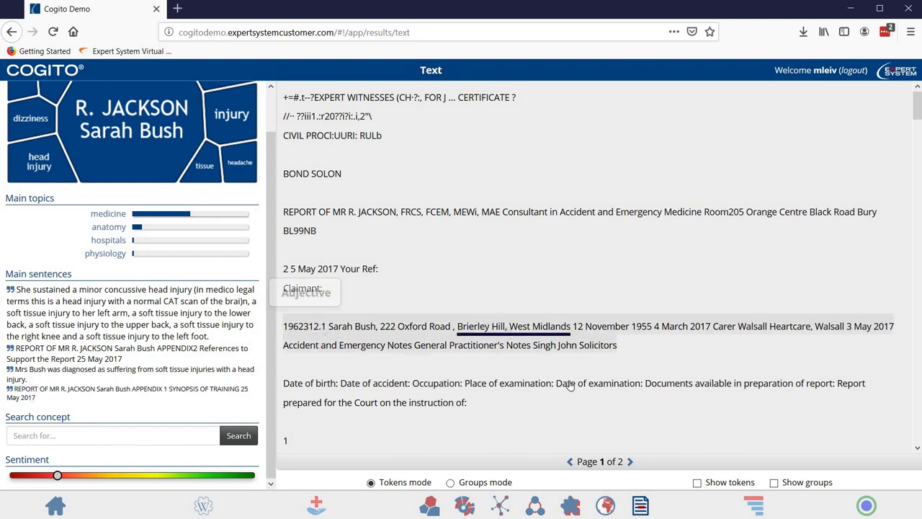
# - Show page 2 of the document text and look over the summary of elements, topics and sentiment again
pyautogui.click(630, 461)
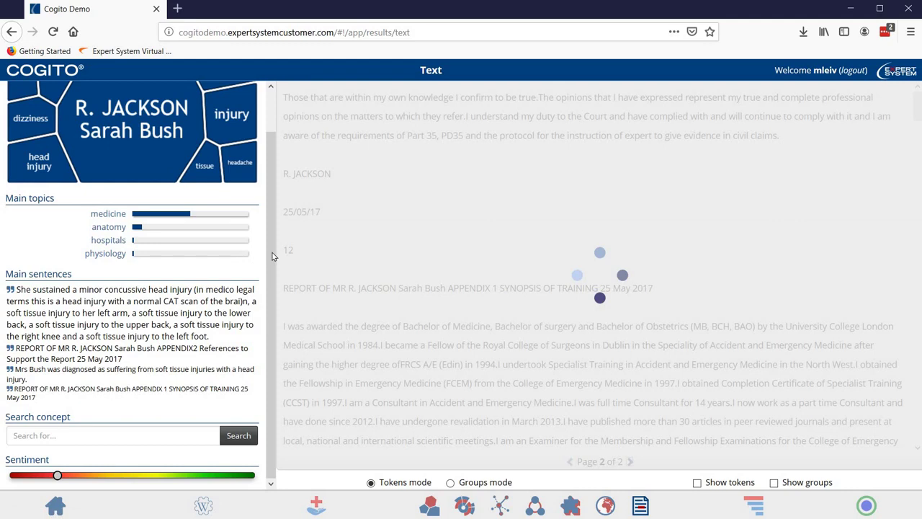
pyautogui.scroll(1, 272, 138)
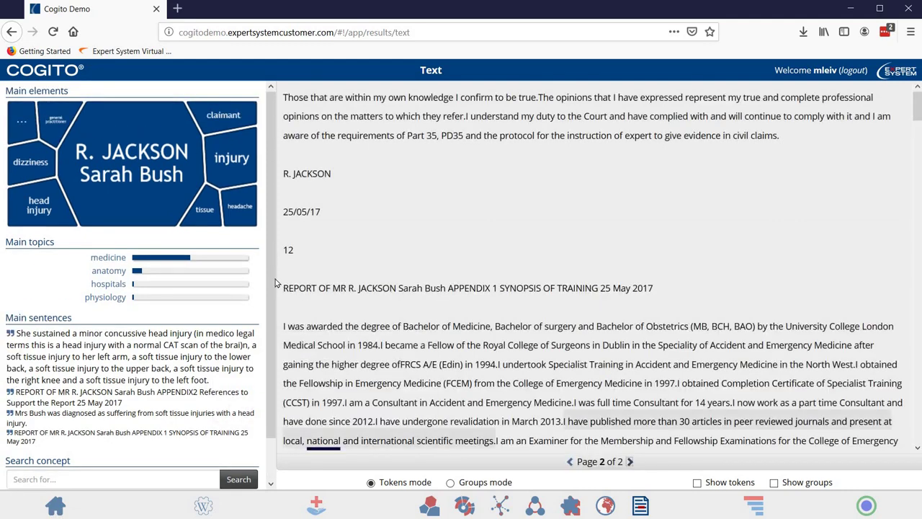
pyautogui.scroll(-1, 263, 421)
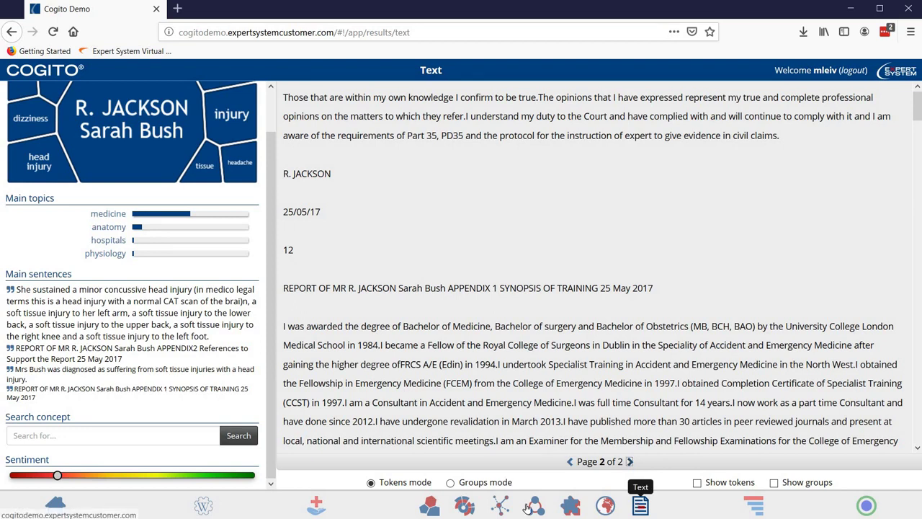
# - Open the Claims Workflow Automation view and review the coded injuries, treatments and accident report
pyautogui.click(315, 507)
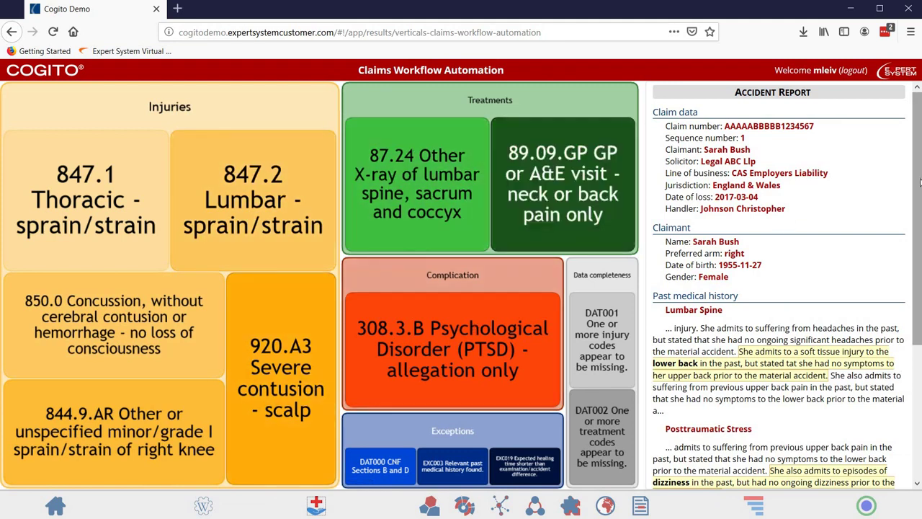
pyautogui.moveTo(917, 209); pyautogui.dragTo(671, 127)
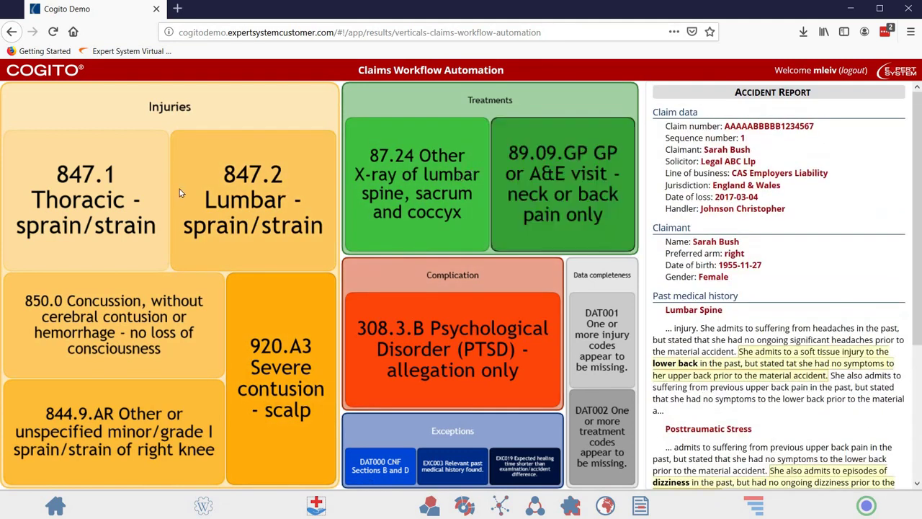